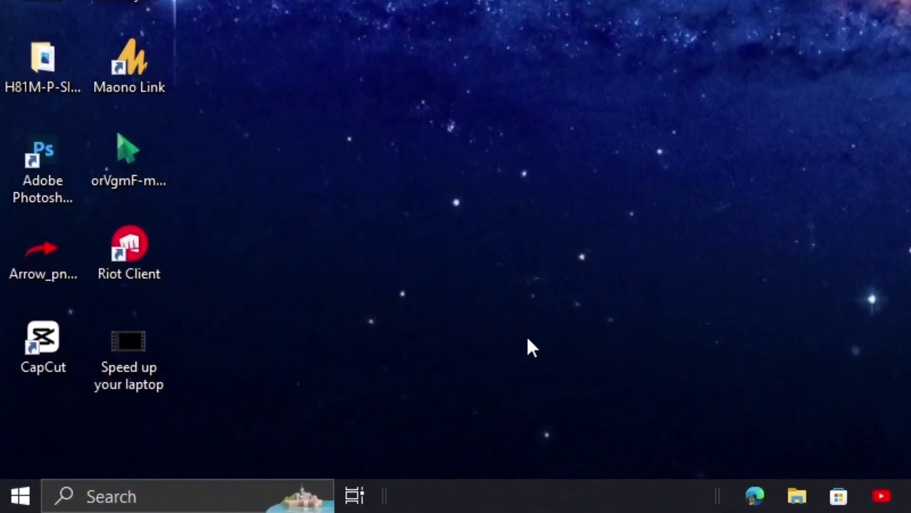
- Open an elevated Command Prompt and paste in the copied EmptyStandbyList.bat echo command
key(super+r)
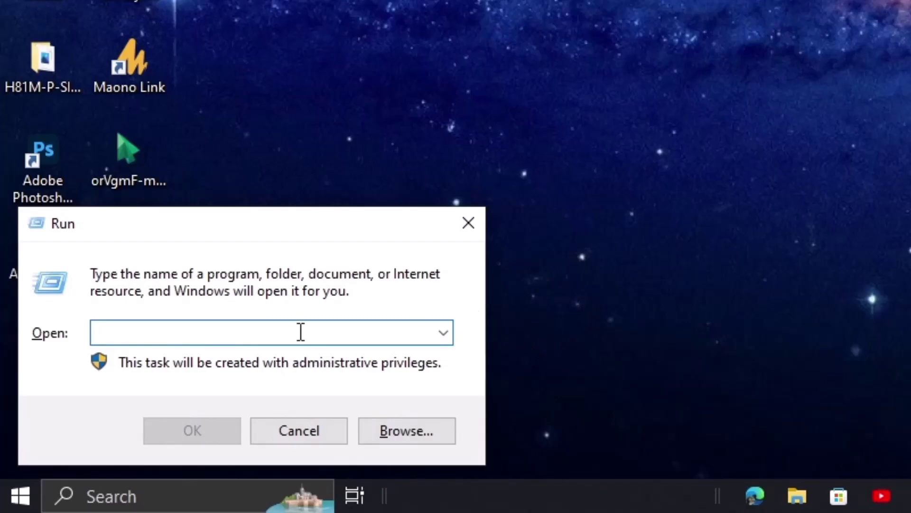
text(cmd)
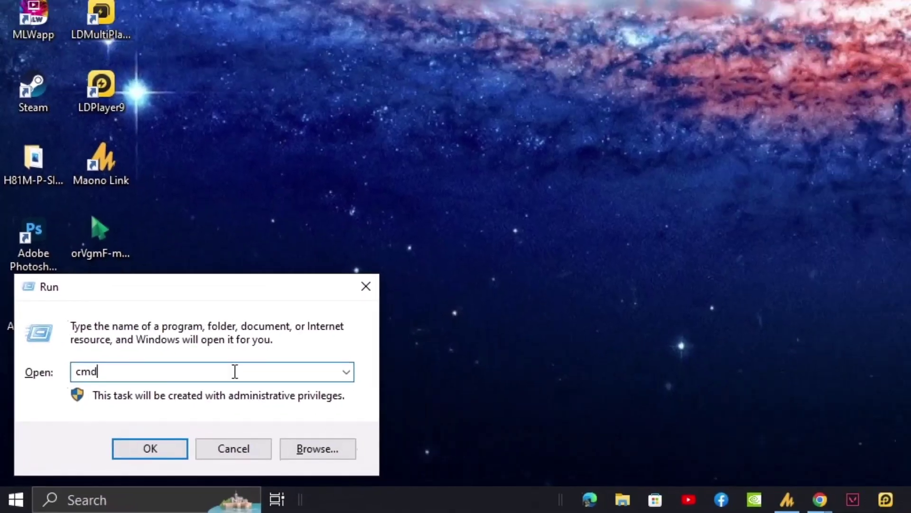
key(Return)
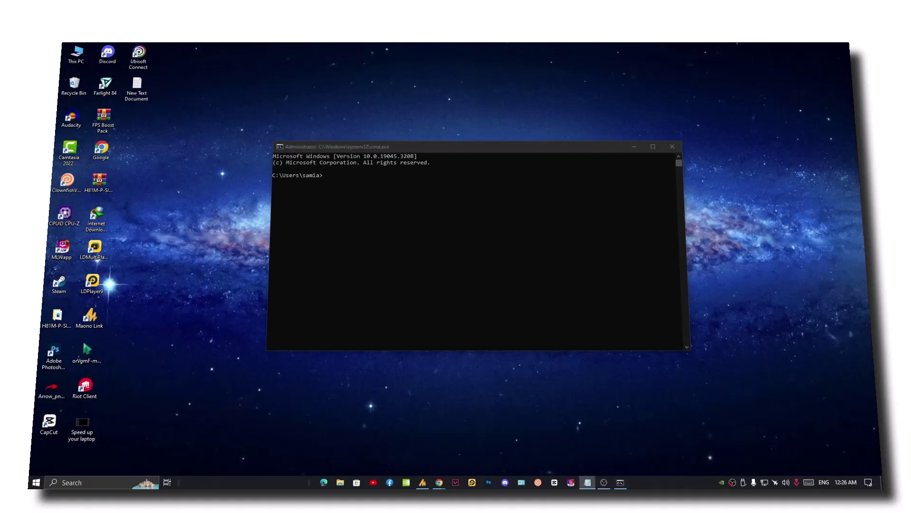
right_click(404, 147)
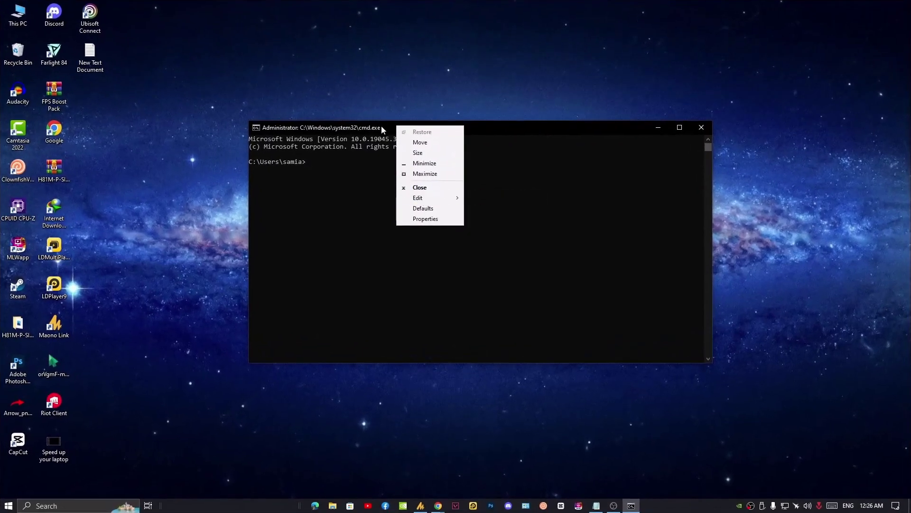
right_click(381, 126)
mouse_move(403, 197)
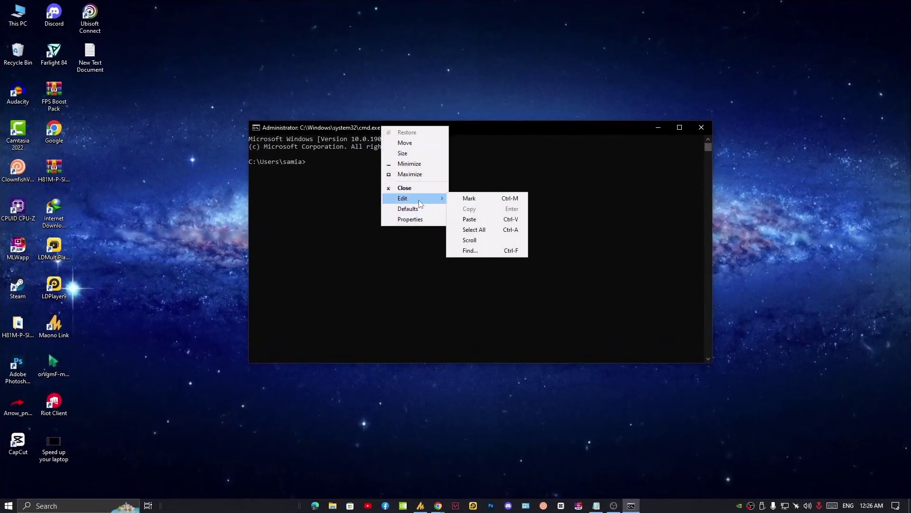
click(480, 220)
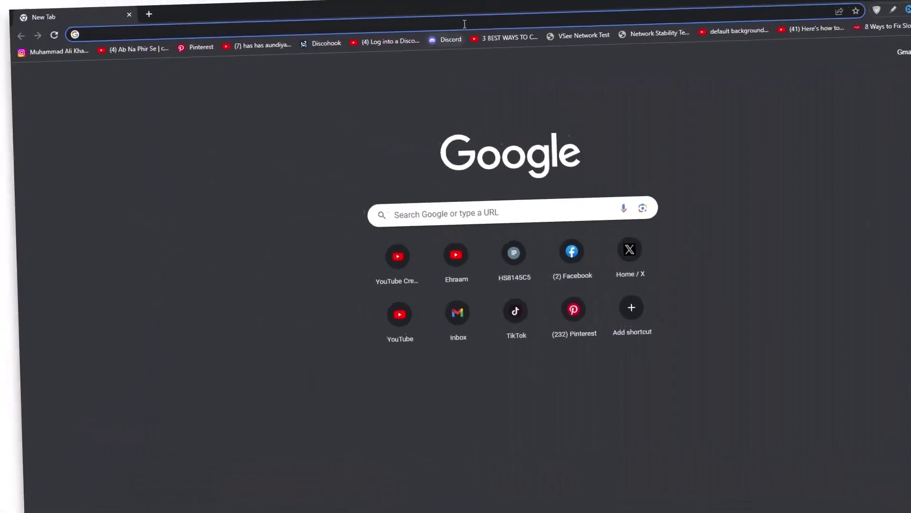
- Search Google for 'rammap tool' and download RAMMap.zip from the Sysinternals page
click(464, 24)
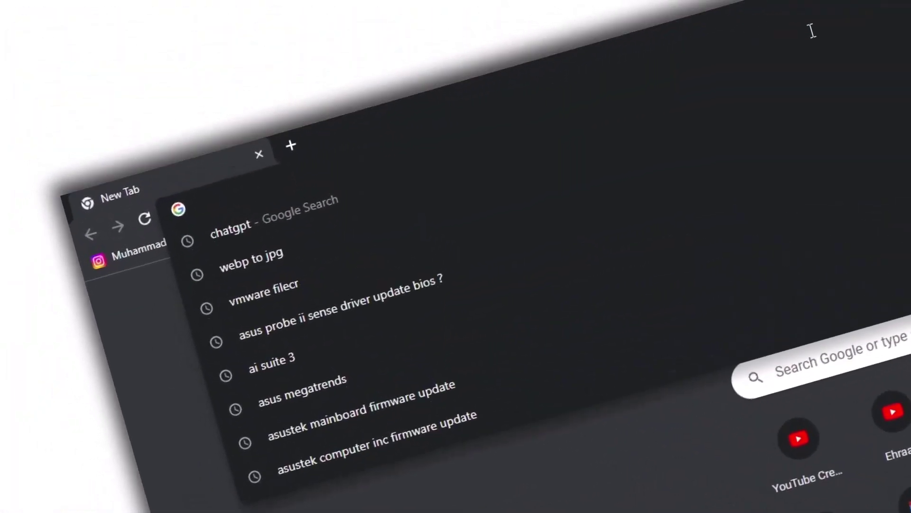
text(rammap)
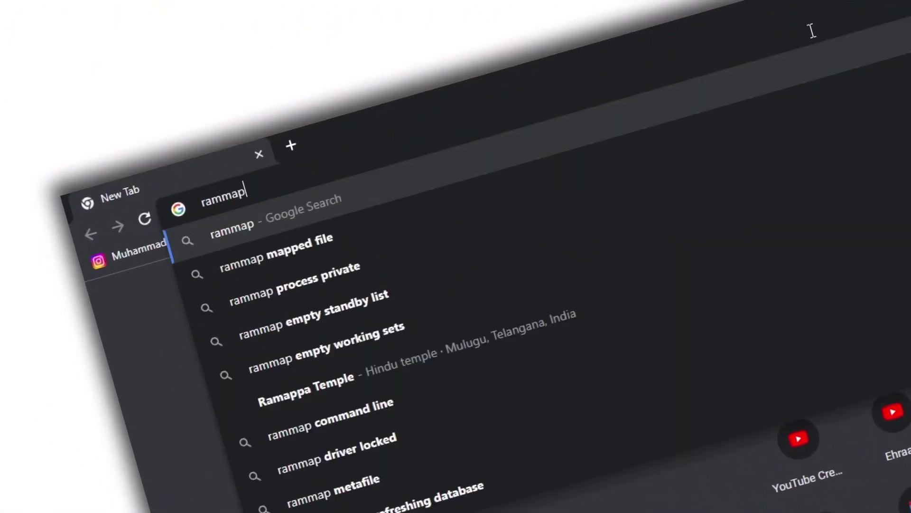
text( tool)
key(Return)
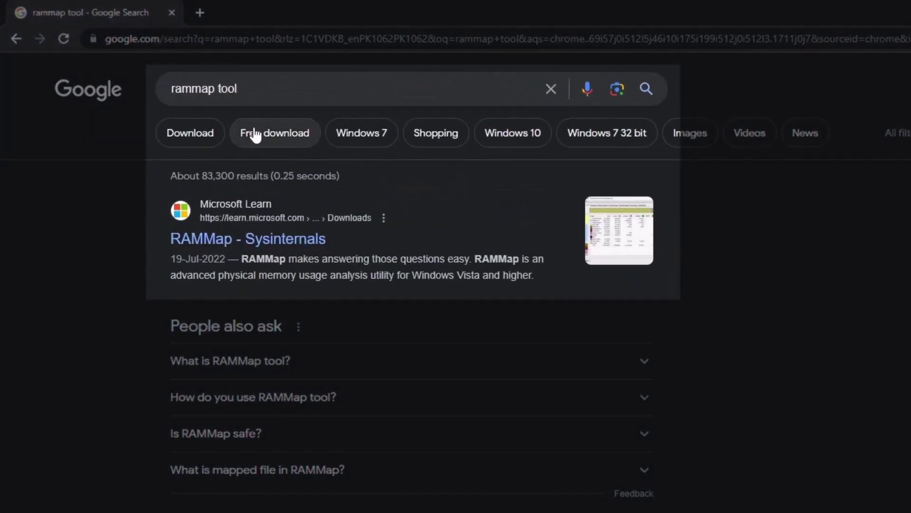
click(262, 240)
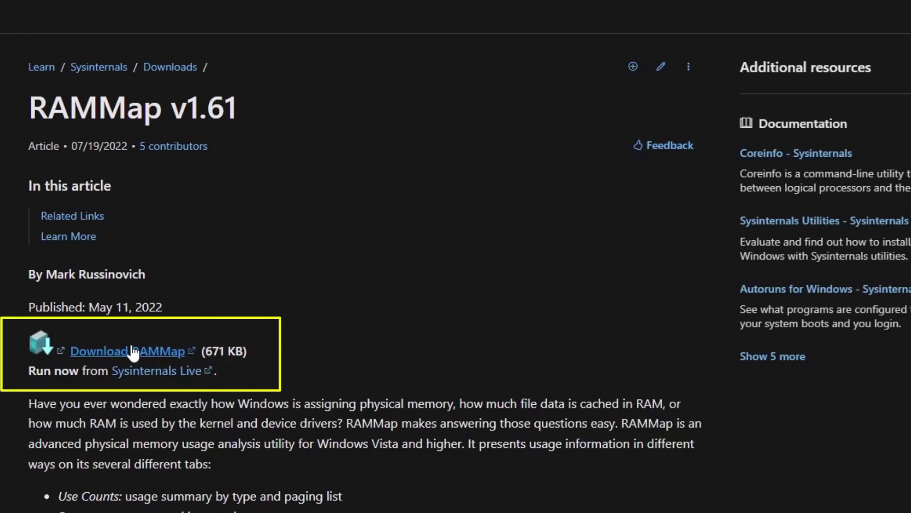
click(116, 351)
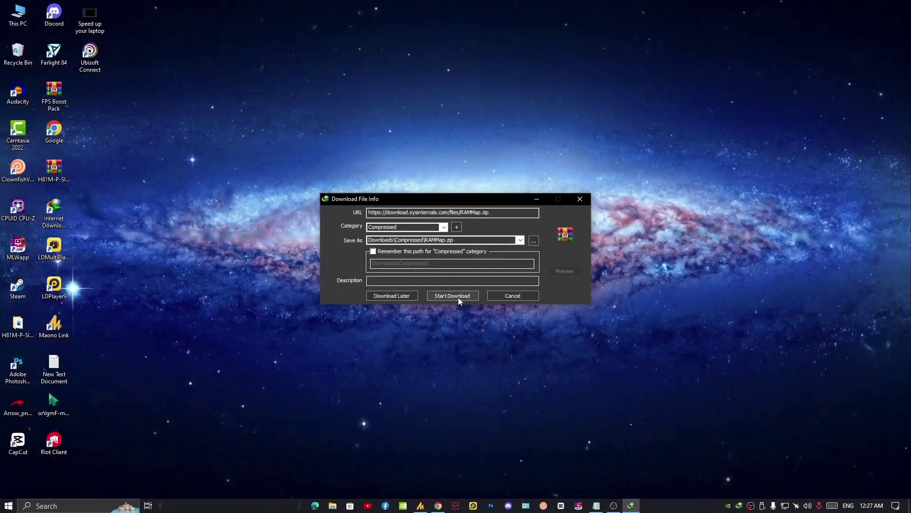
click(458, 297)
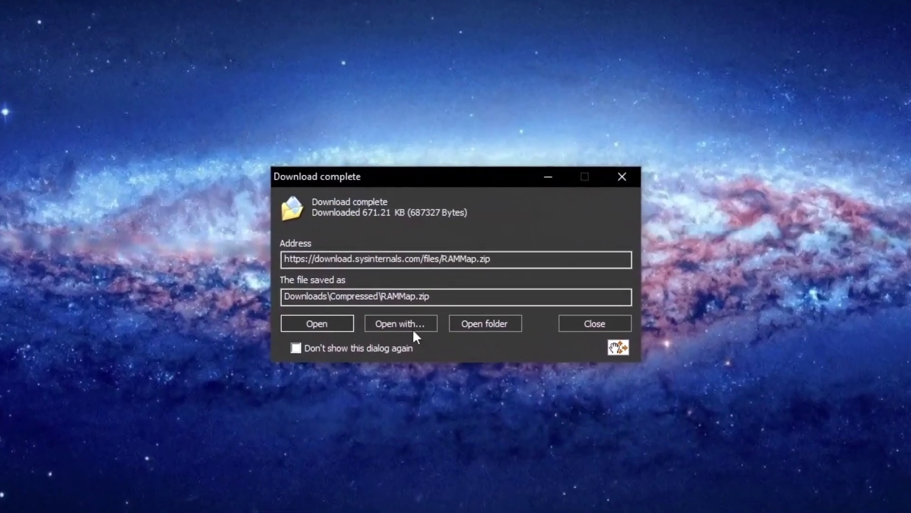
- Extract the downloaded RAMMap.zip into its own RAMMap folder
click(481, 324)
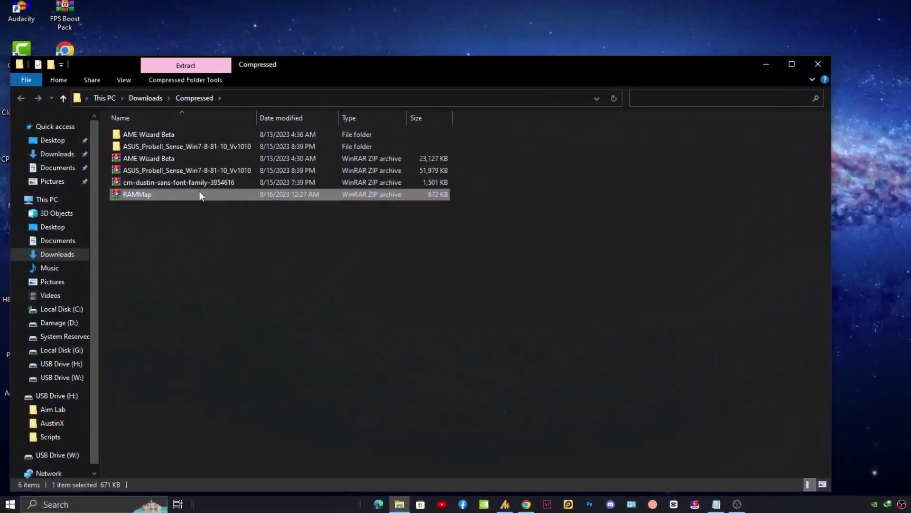
right_click(177, 108)
click(246, 181)
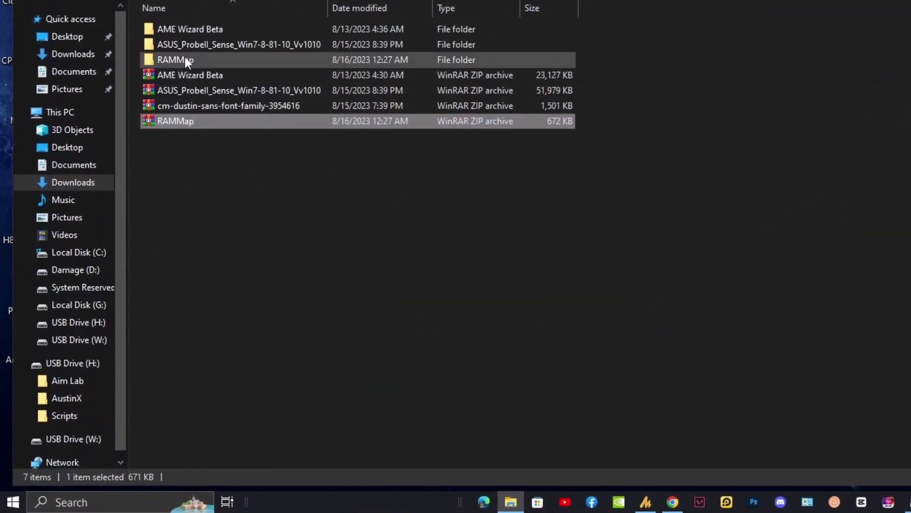
- Launch RAMMap64 from the extracted folder and agree to its license
click(180, 58)
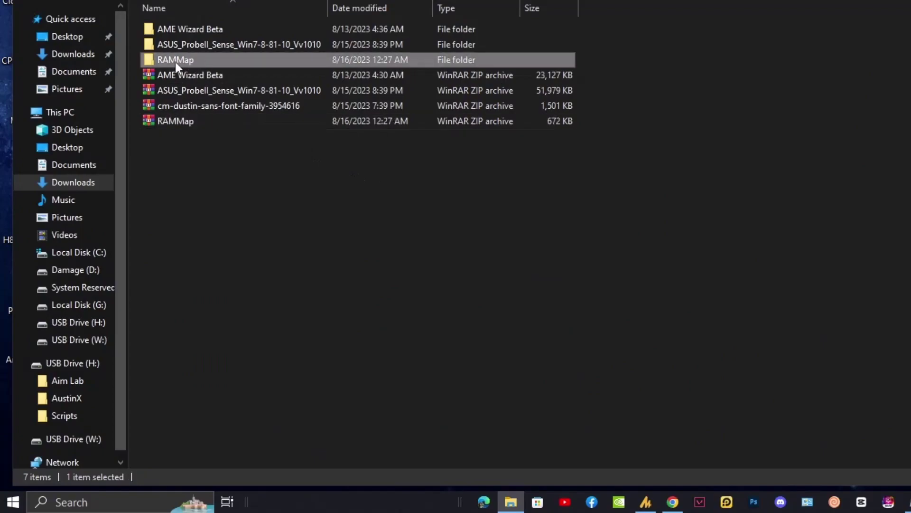
double_click(196, 59)
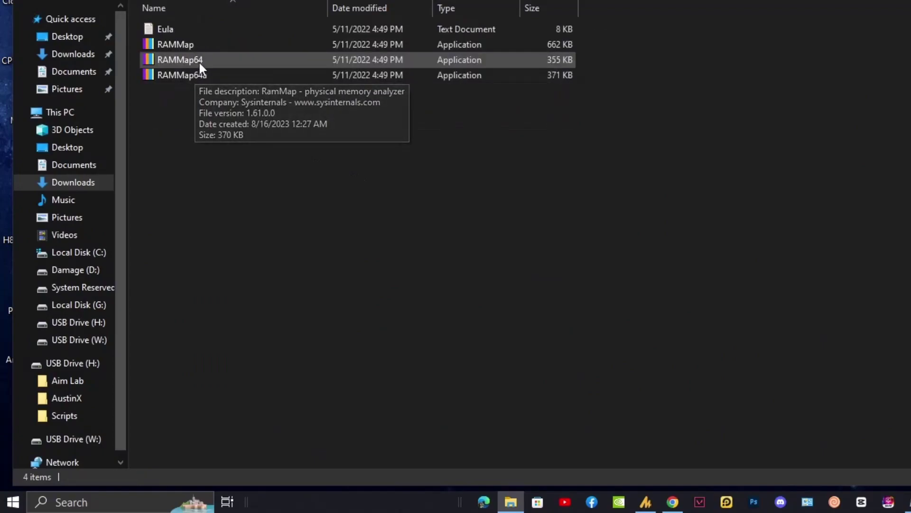
click(200, 65)
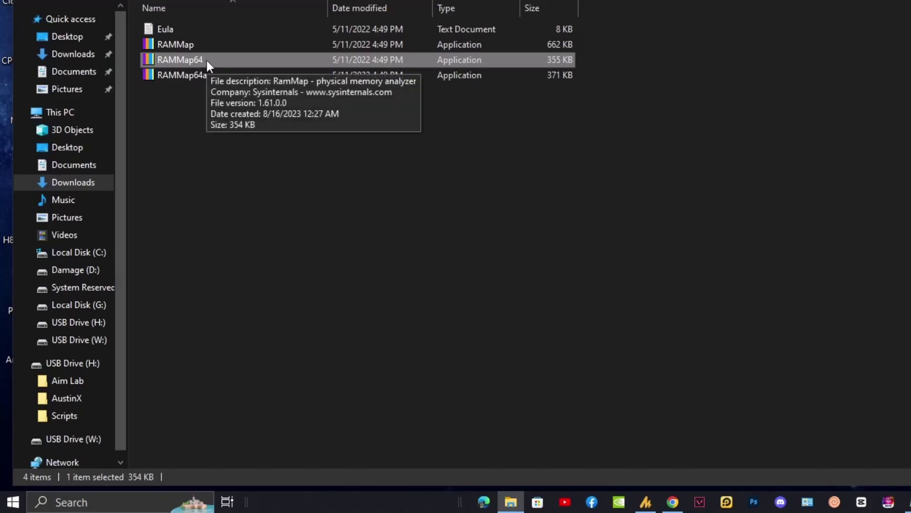
click(201, 78)
double_click(203, 63)
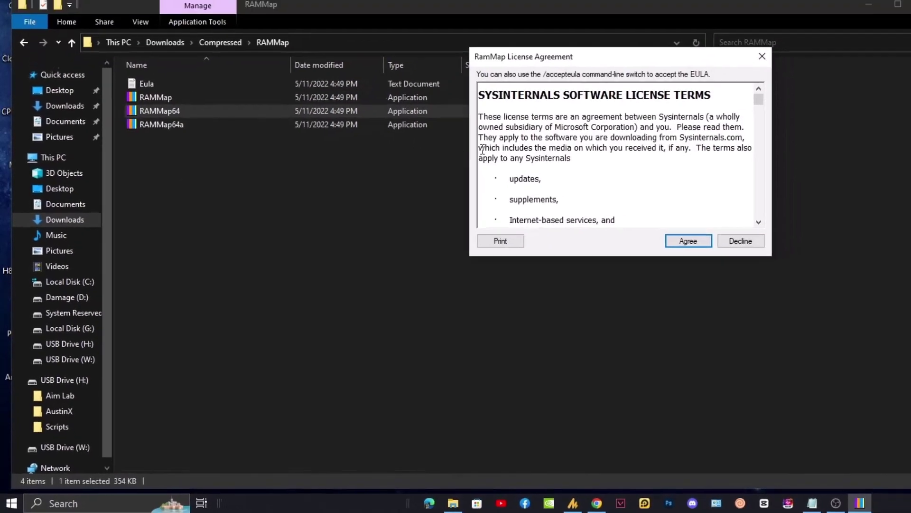
key(Return)
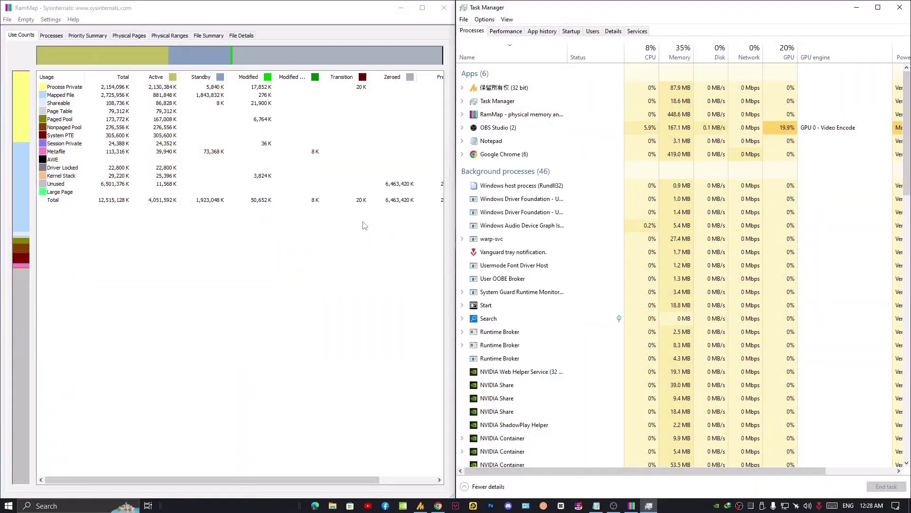
- Open Resource Monitor from Task Manager's Performance view, place it right, and show Memory
click(271, 301)
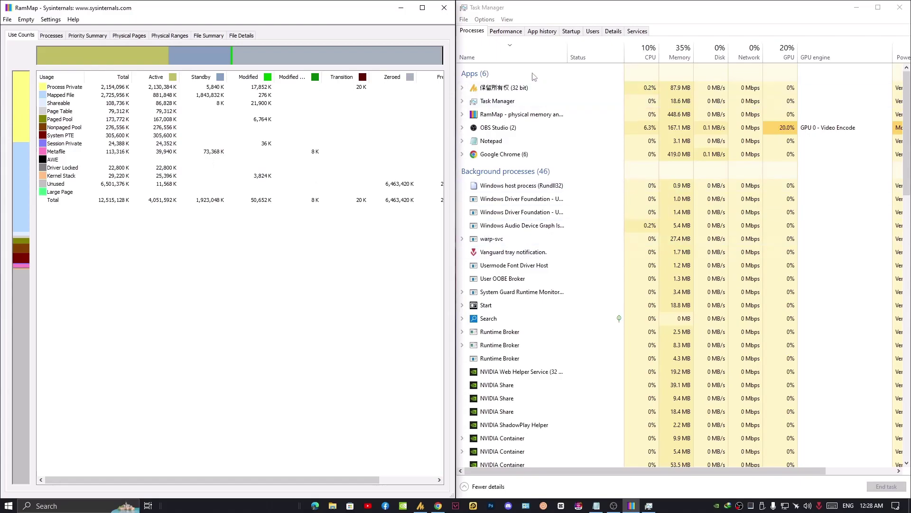
click(506, 30)
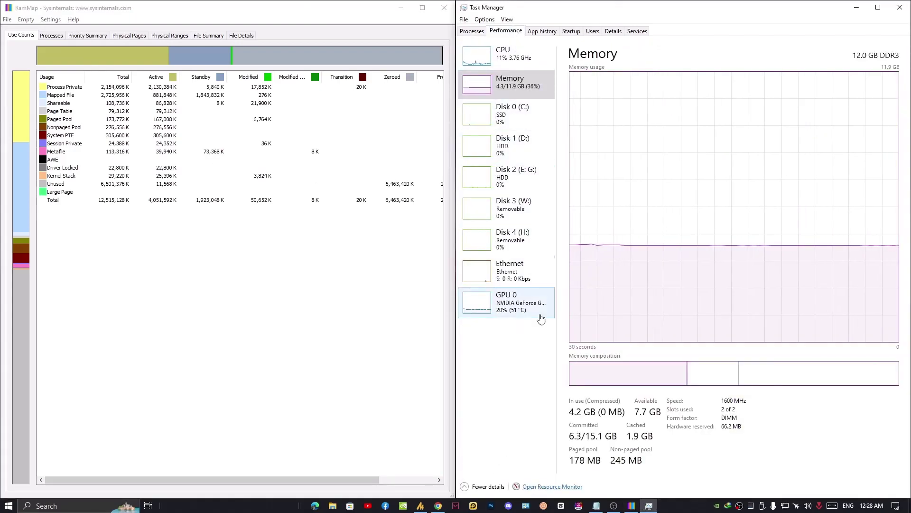
click(543, 487)
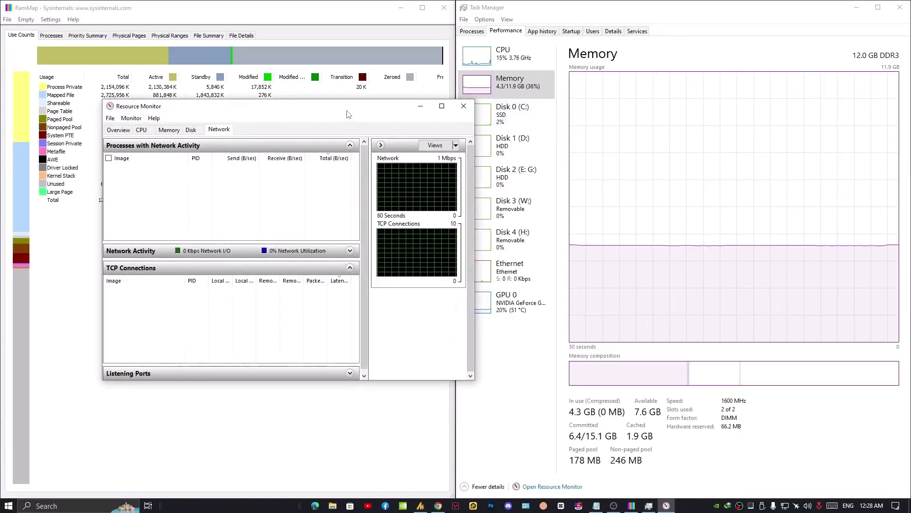
drag(349, 107, 736, 159)
click(895, 7)
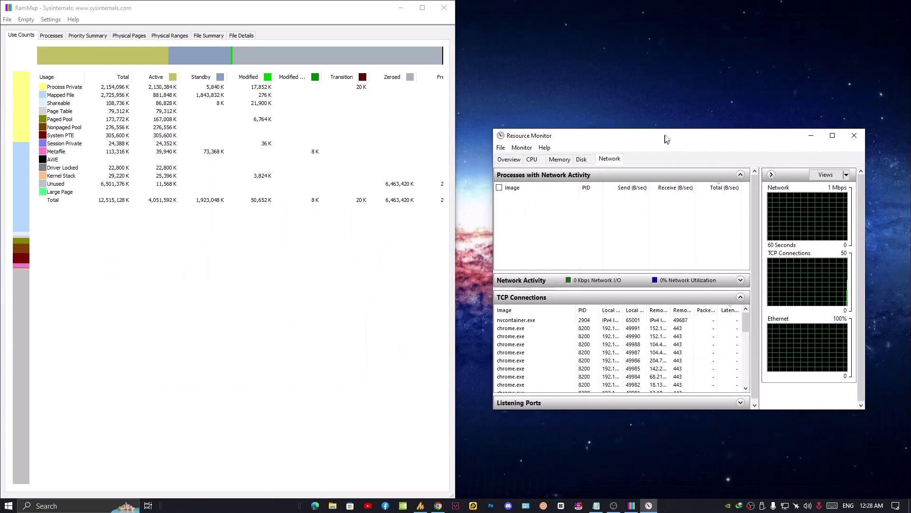
click(571, 116)
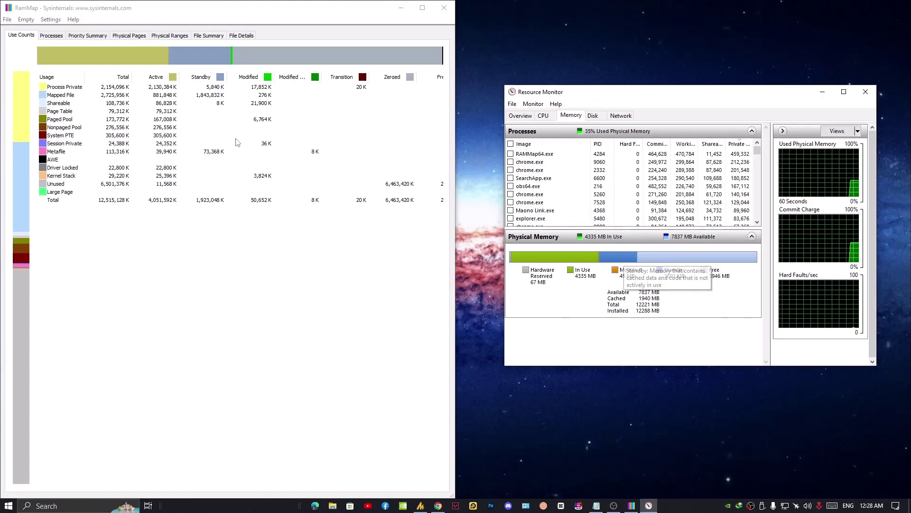
- Empty the process working sets and system working set, and flush the modified page list
click(27, 20)
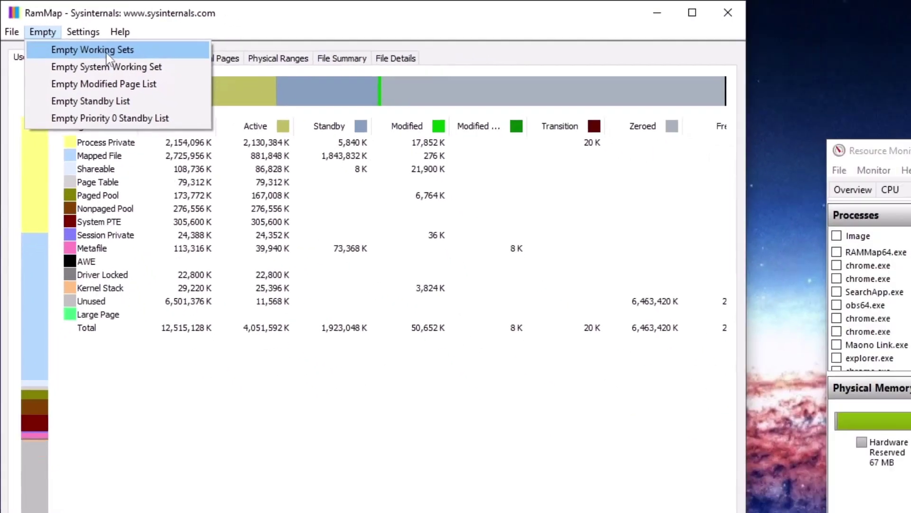
click(51, 26)
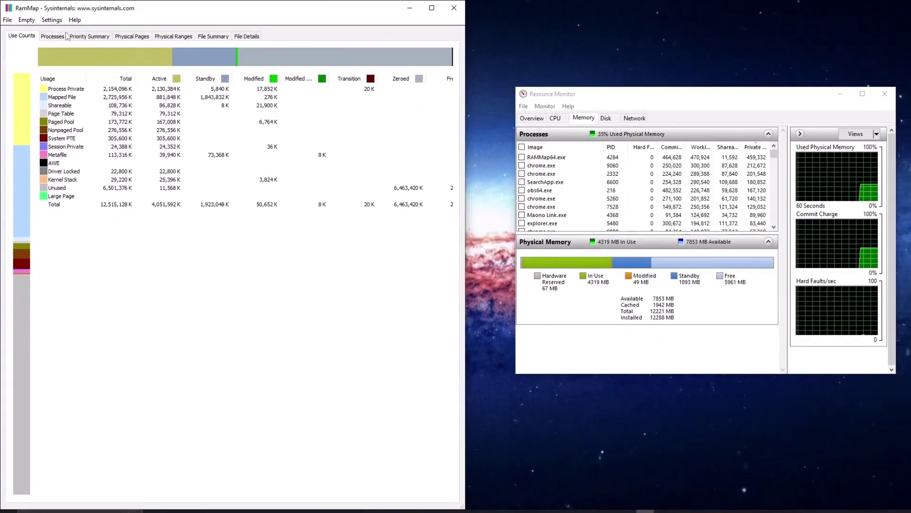
click(26, 20)
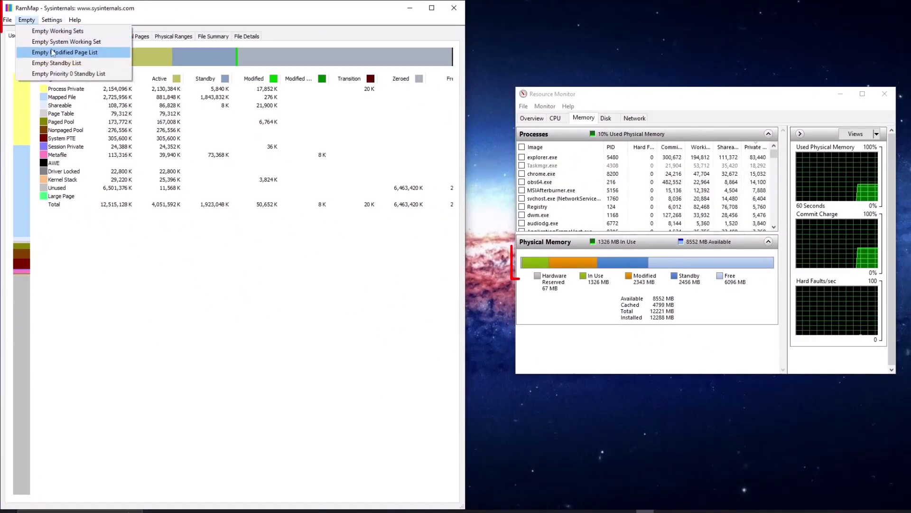
click(103, 41)
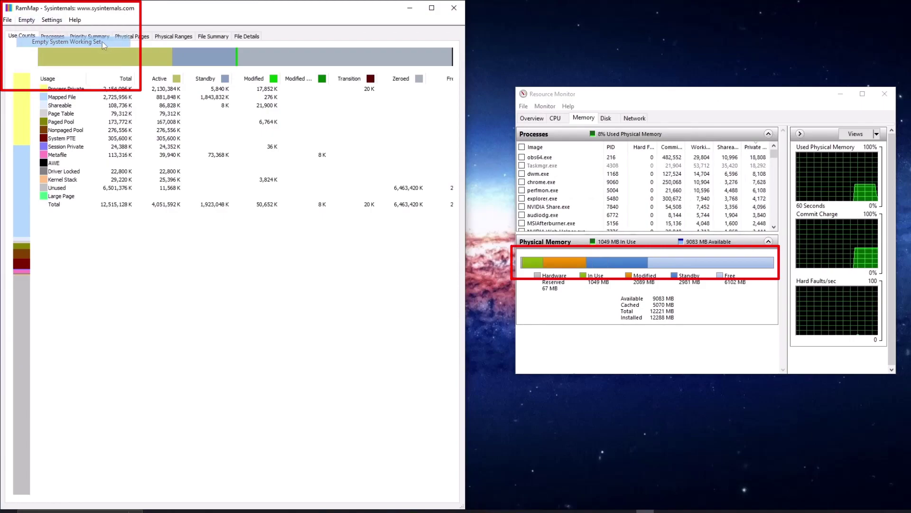
click(27, 20)
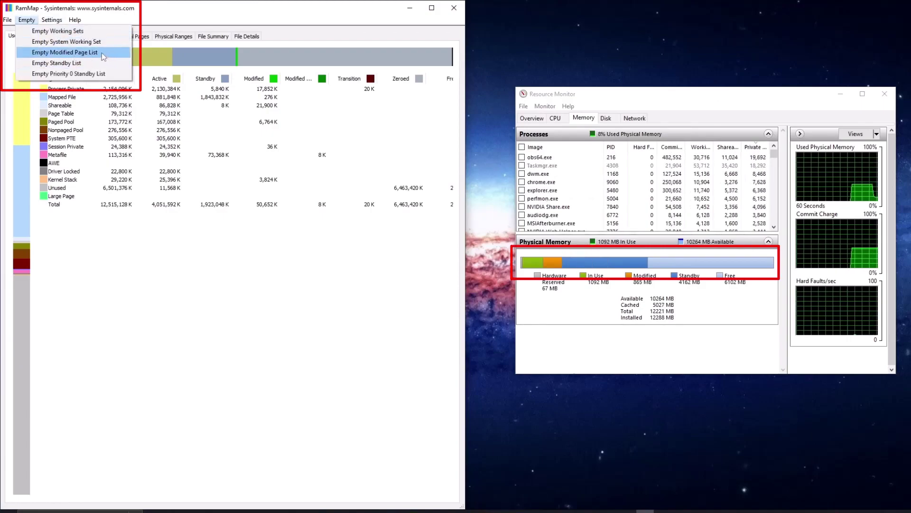
click(103, 56)
- Empty the standby and priority 0 standby lists, then close RAMMap
click(27, 20)
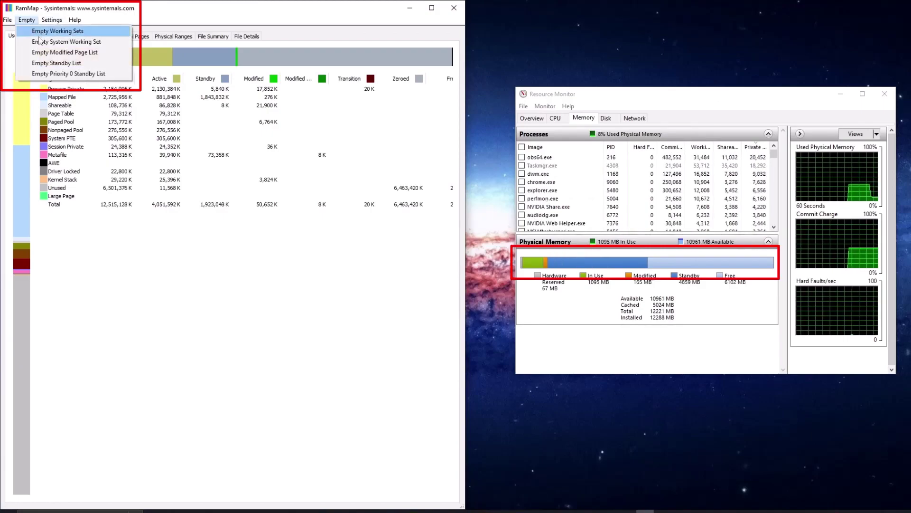
click(87, 66)
click(27, 21)
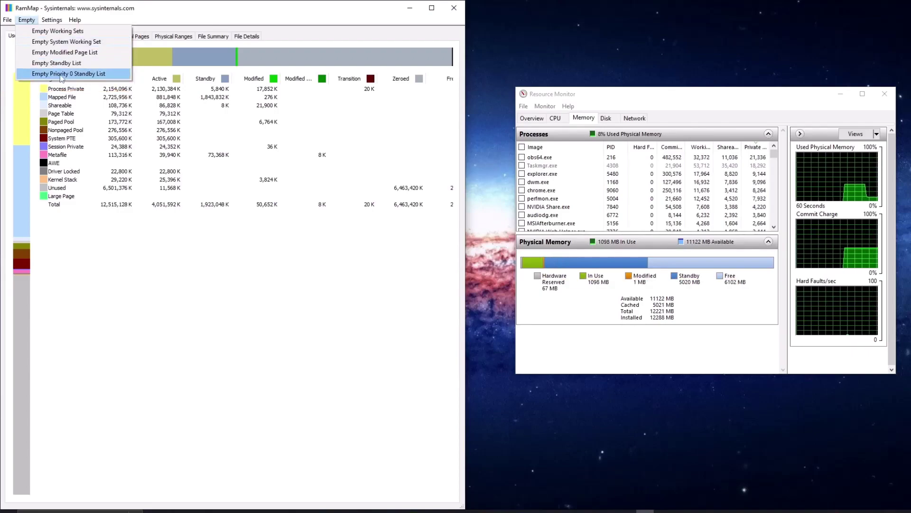
click(113, 75)
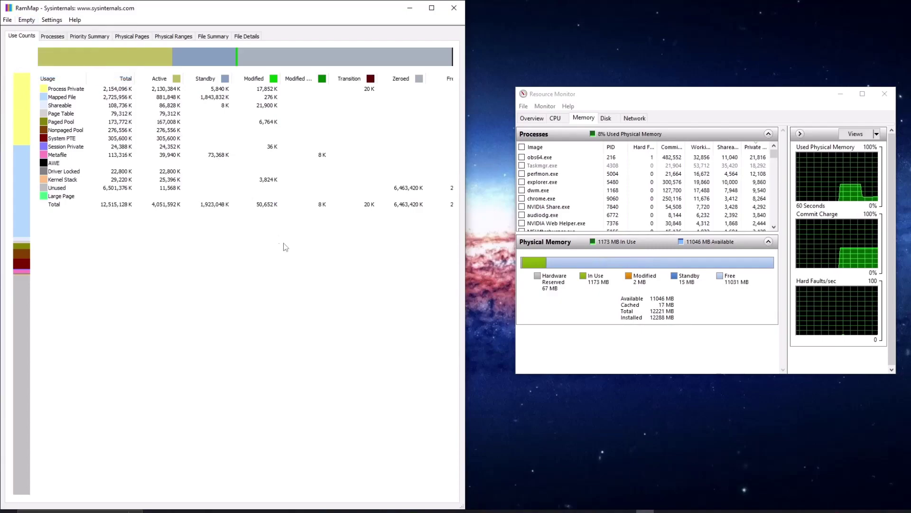
click(453, 7)
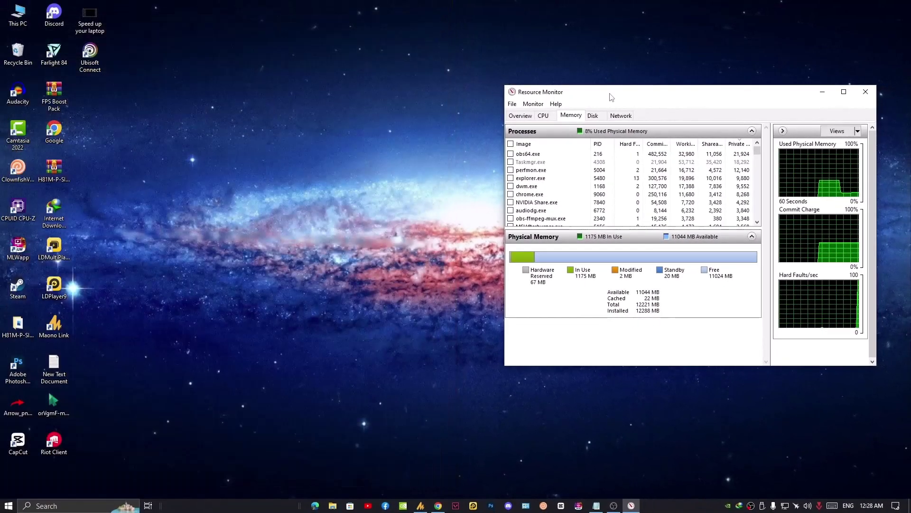
- Move Resource Monitor to the screen centre, showing 11012 MB available
drag(618, 93, 400, 84)
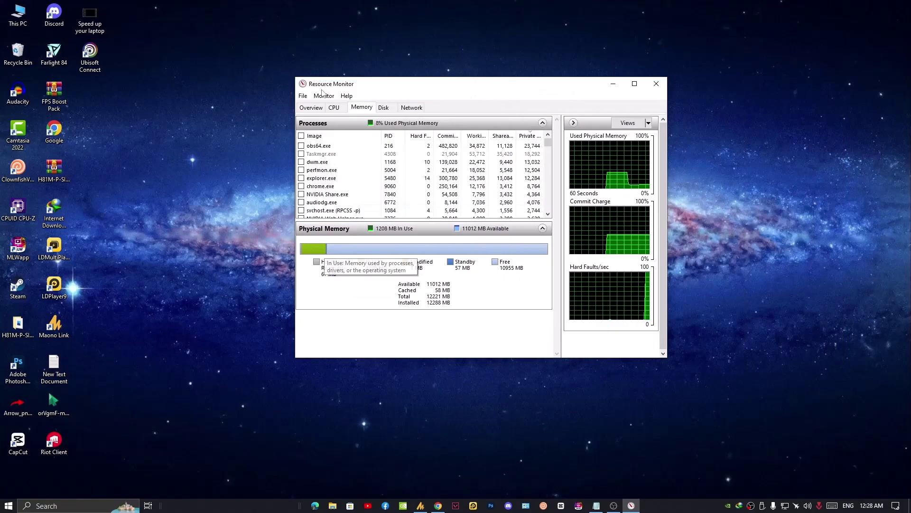